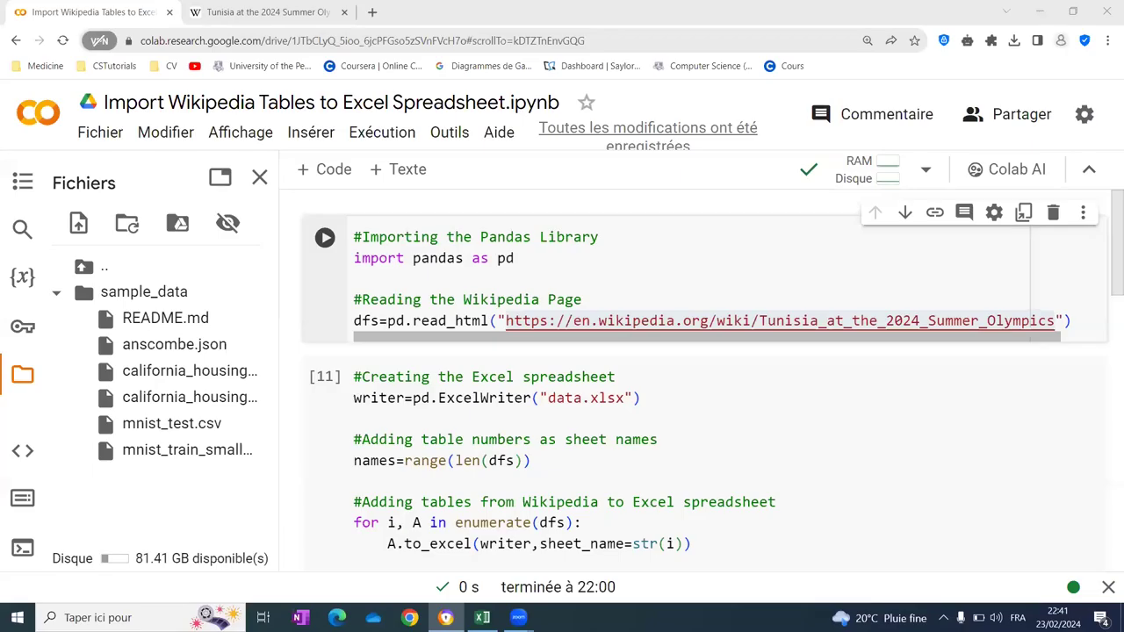
Step: Review the Wikipedia Competitors table (15 athletes across 8 sports), then return to the Colab notebook
mouse_move(857, 353)
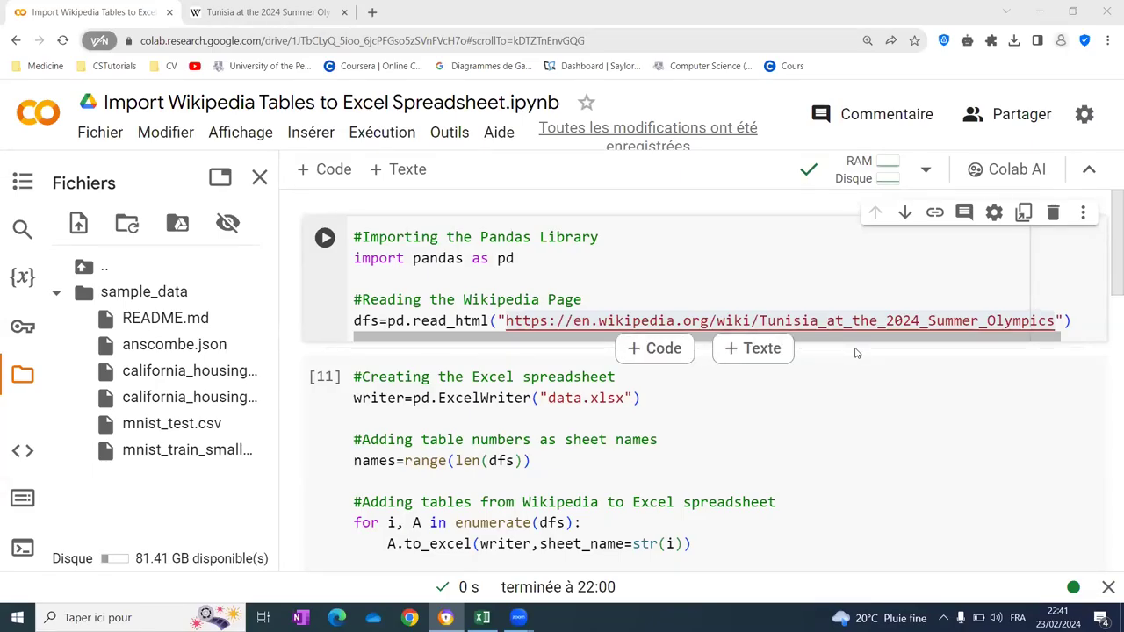
left_click(296, 9)
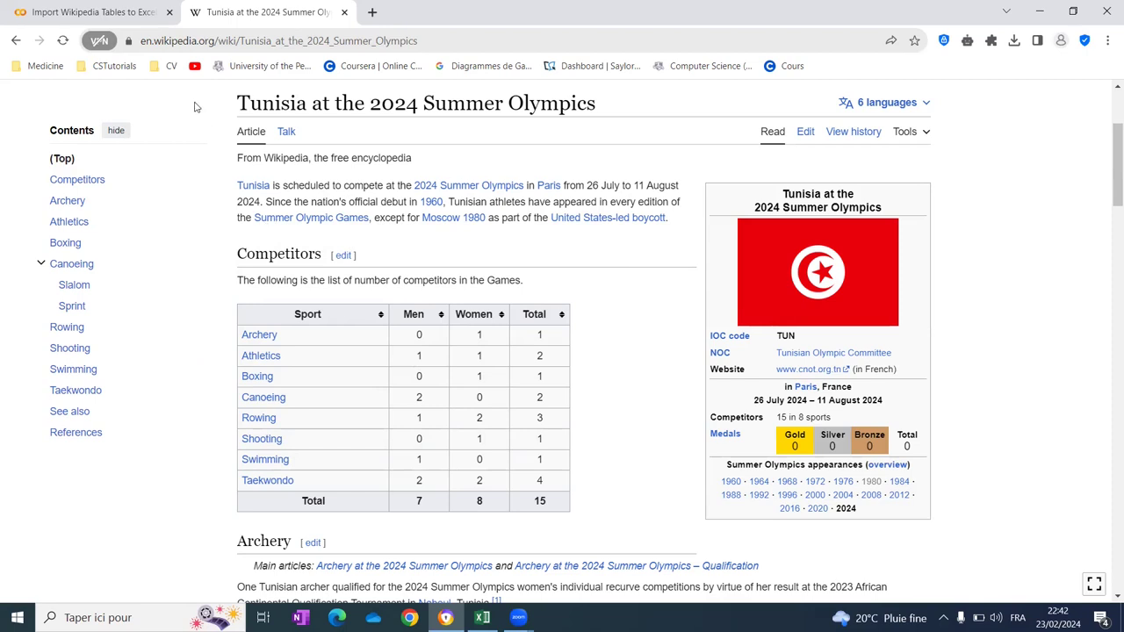
left_click(117, 12)
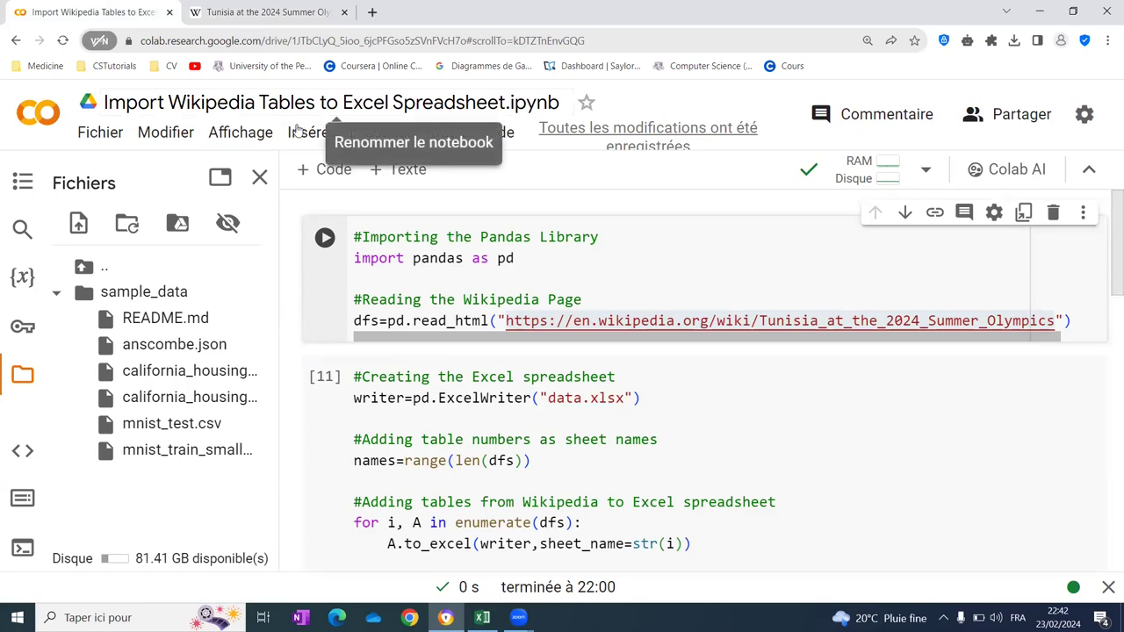
key("ctrl+F9")
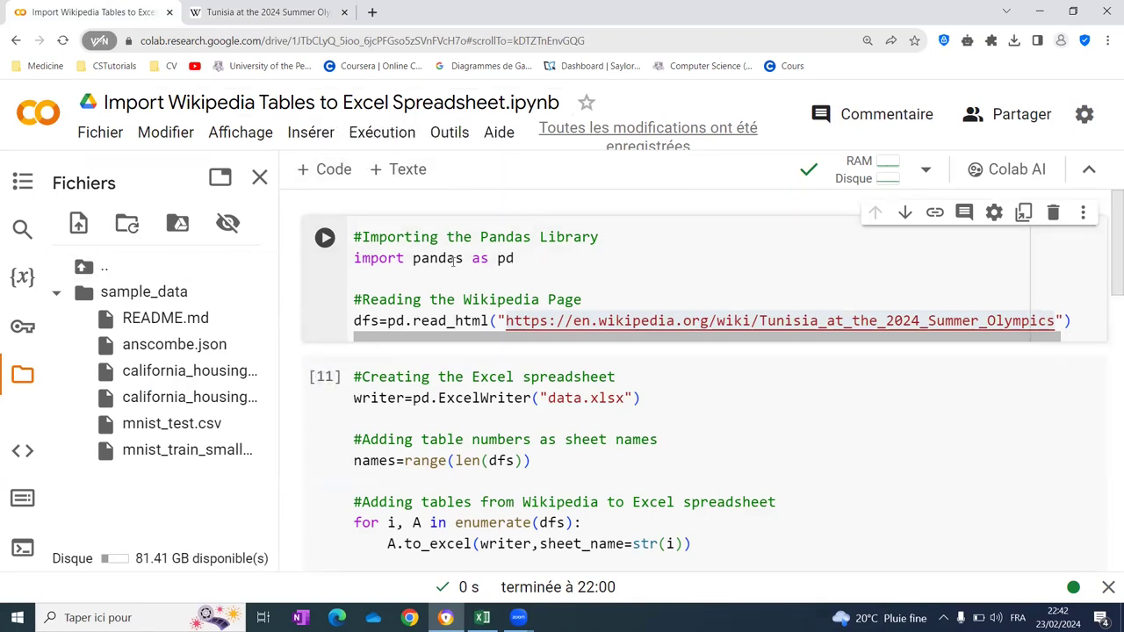
left_click_drag(463, 258, 413, 258)
left_click(413, 258)
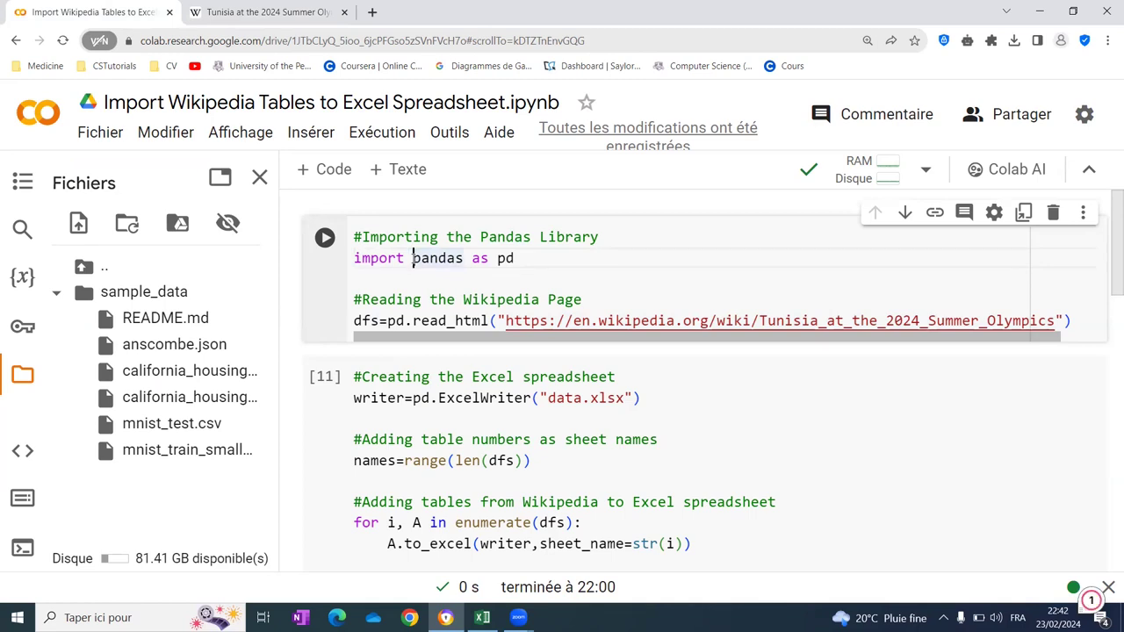
left_click(413, 258)
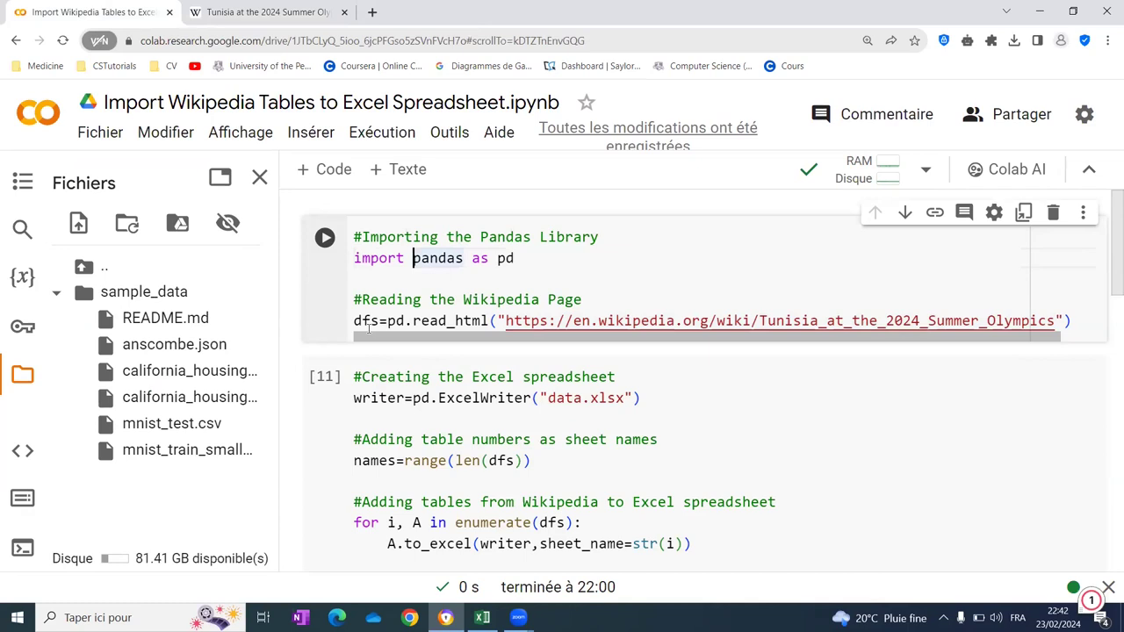
left_click(489, 321)
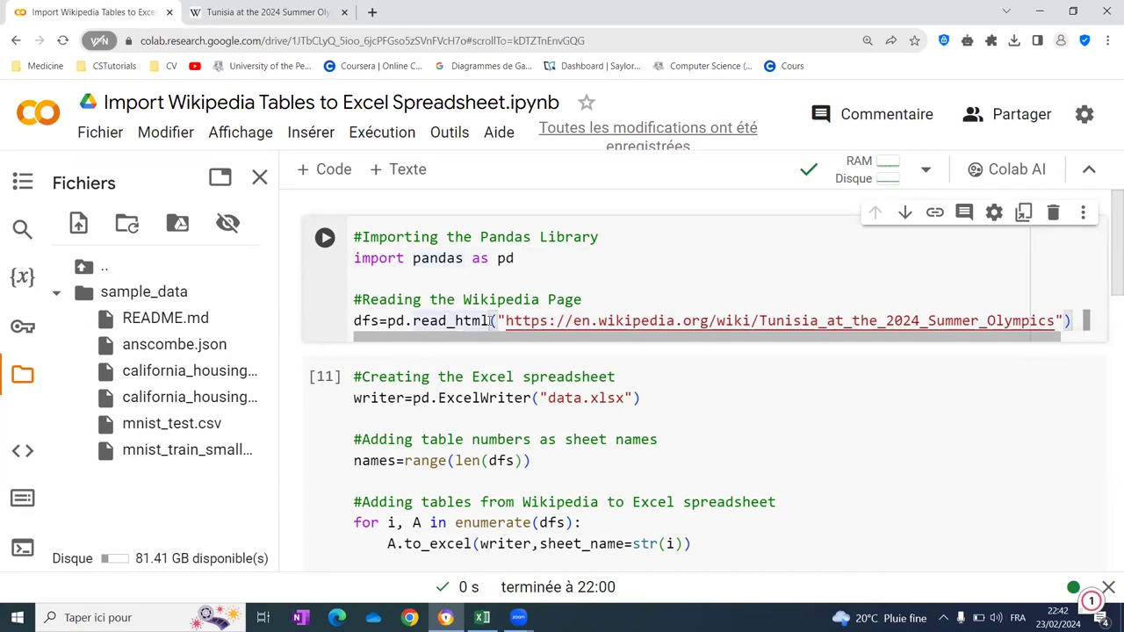
left_click_drag(489, 320, 413, 321)
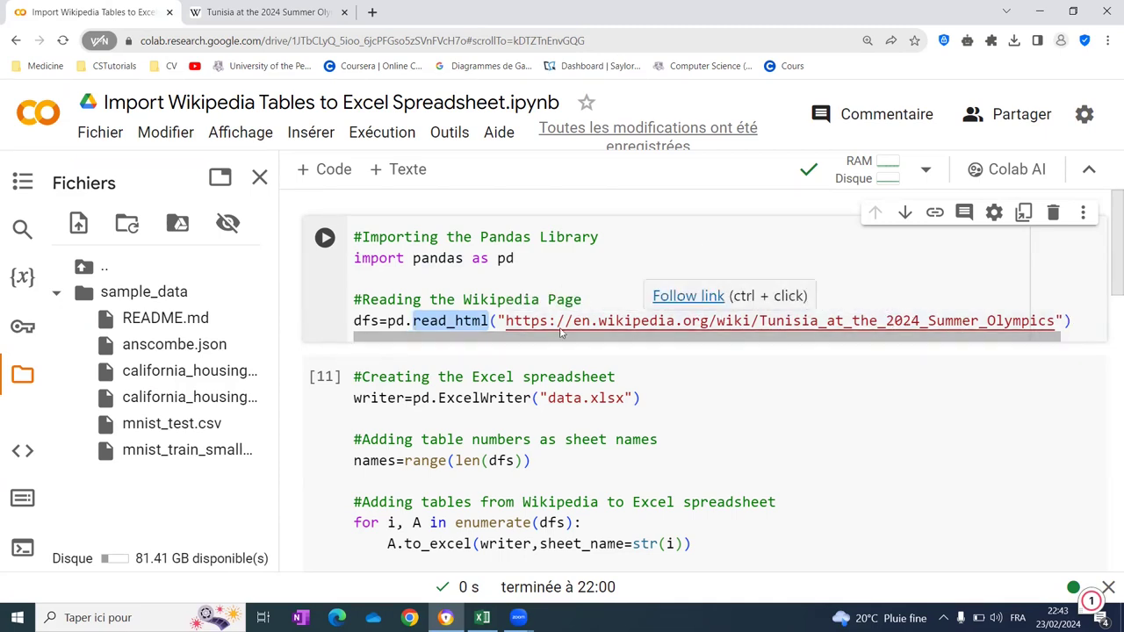
Step: Run the read_html cell loading the Wikipedia tables and inspect the data.xlsx writer line
left_click(325, 237)
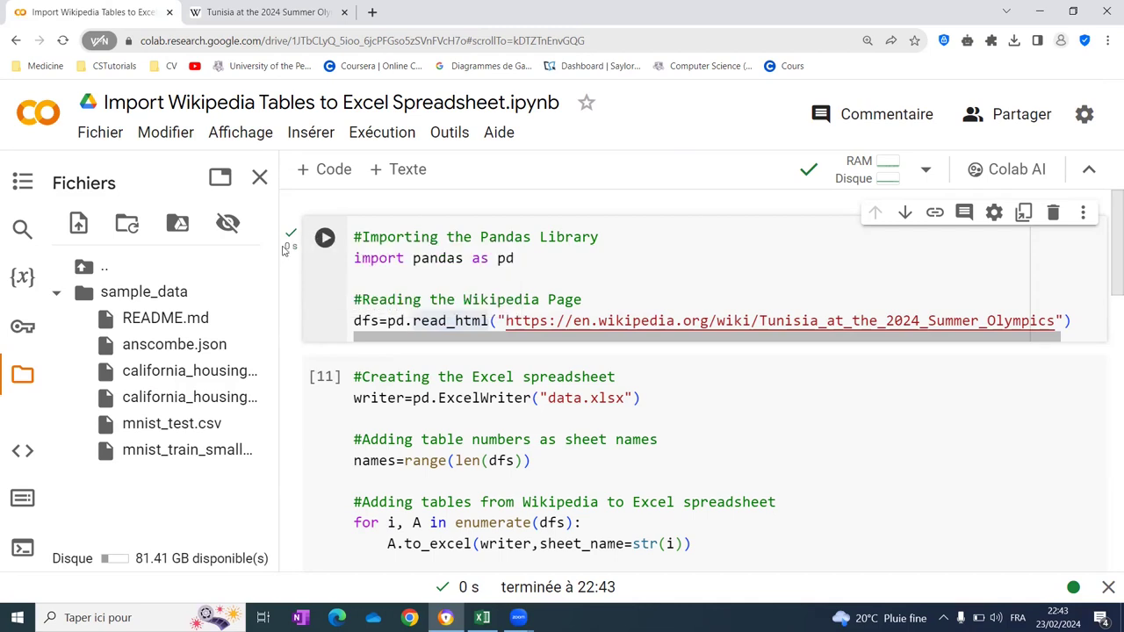
mouse_move(290, 247)
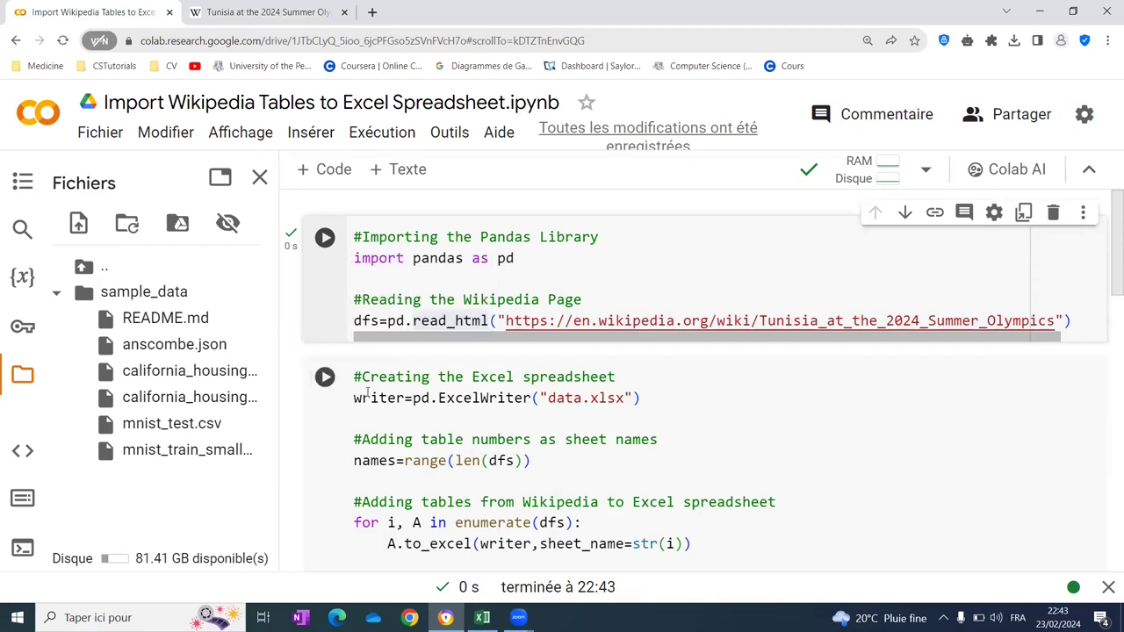
mouse_move(355, 398)
left_mouse_down()
mouse_move(650, 413)
mouse_move(646, 401)
left_mouse_up()
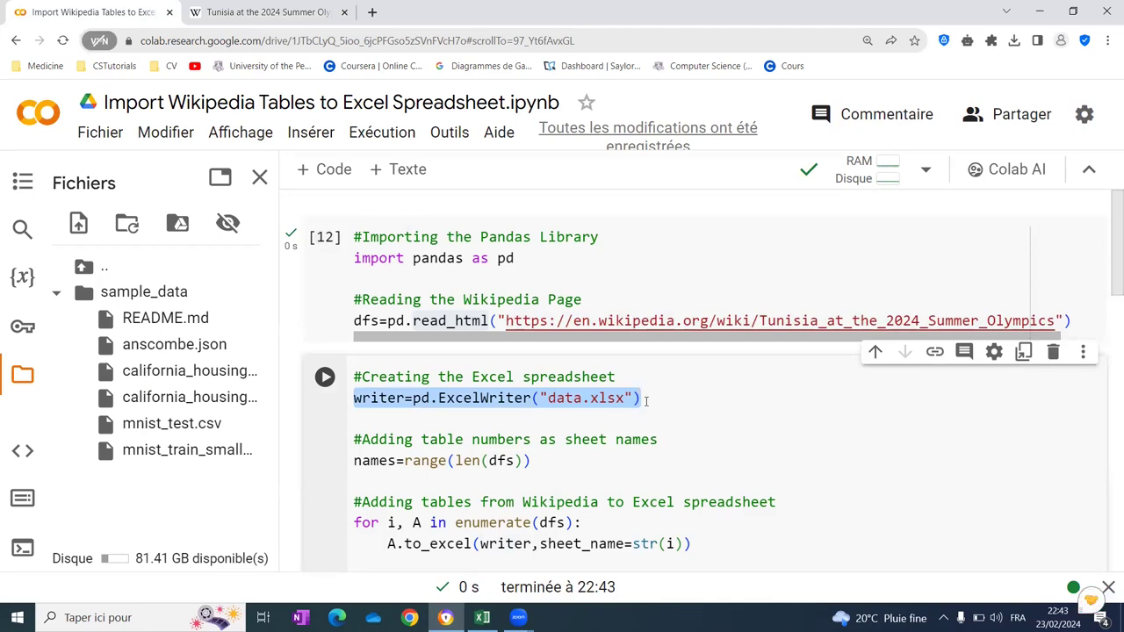
left_click(454, 461)
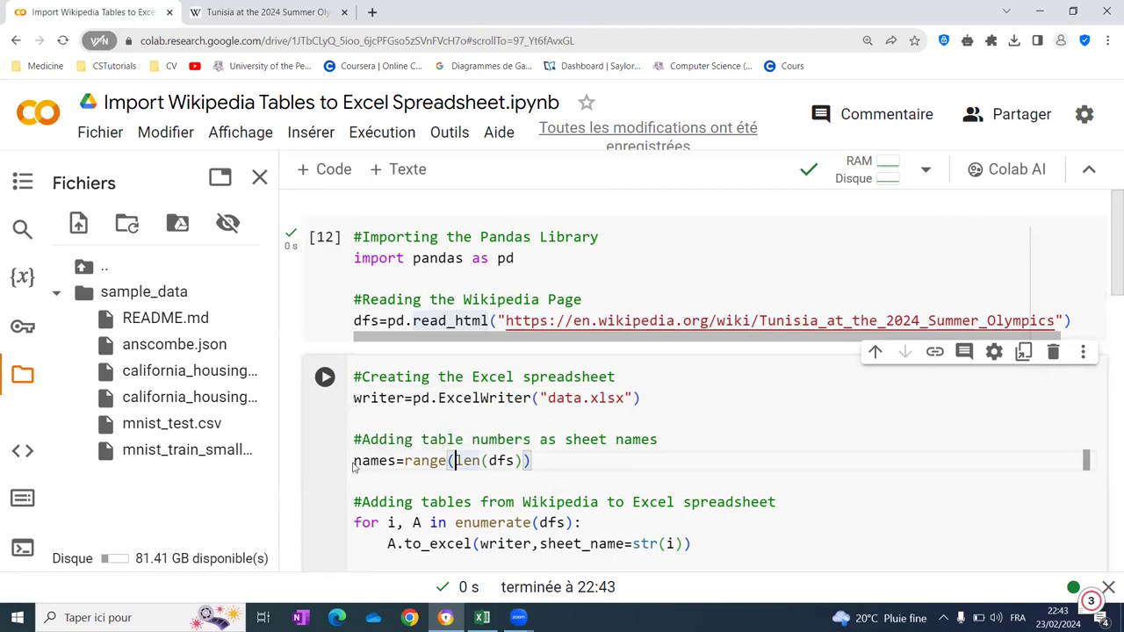
Step: Review the sheet-numbering line, then run the cell writing the tables into data.xlsx
left_click_drag(355, 461, 532, 462)
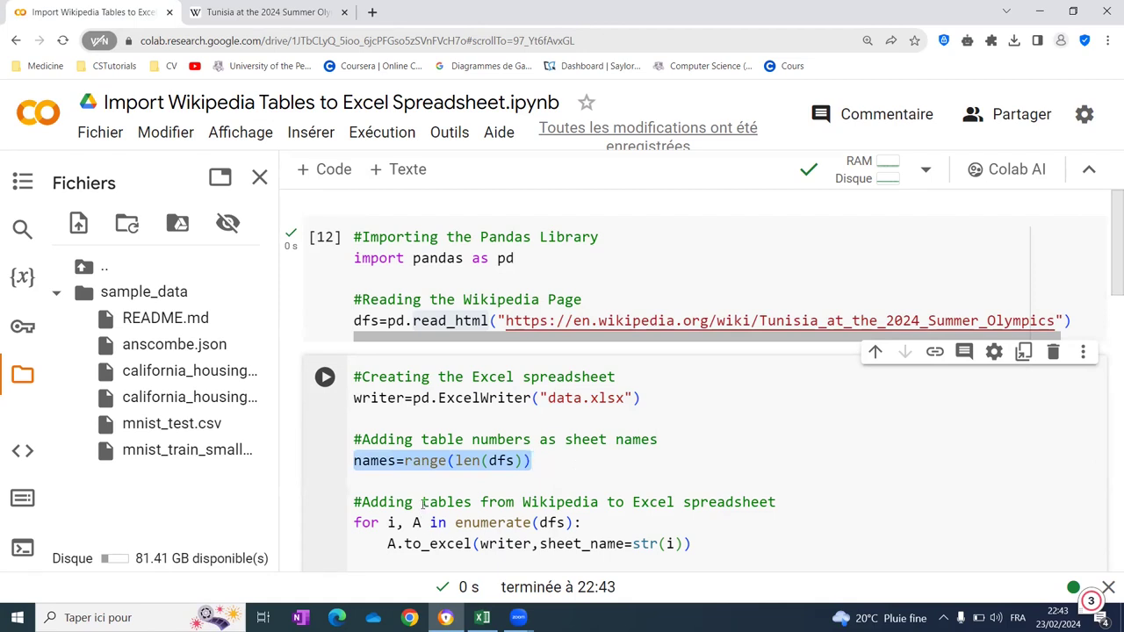
left_click_drag(423, 502, 474, 503)
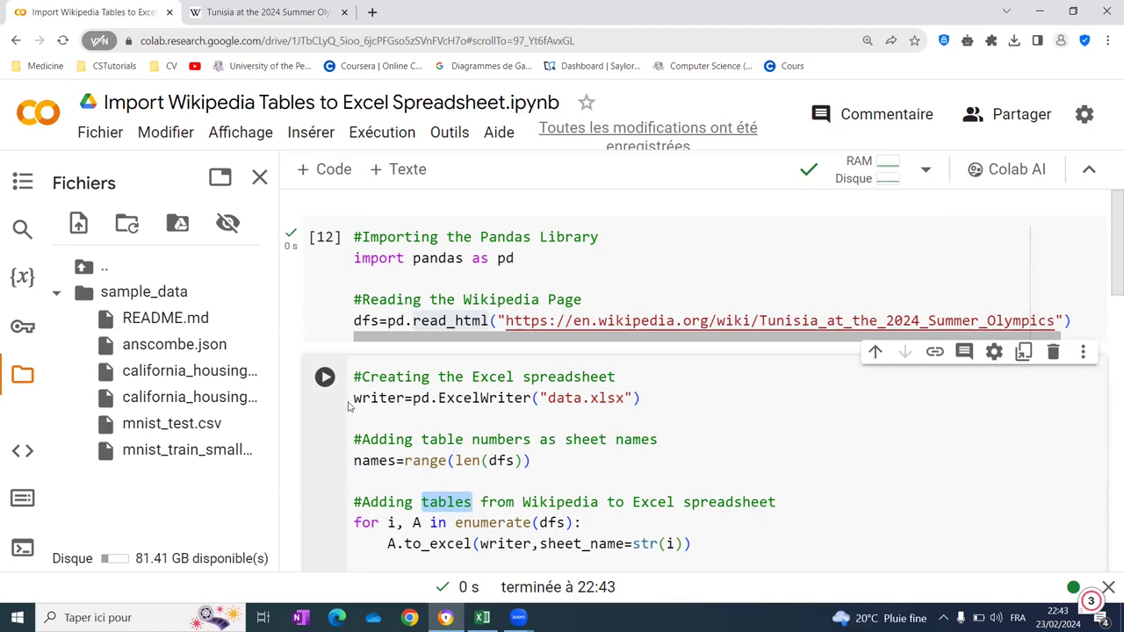
left_click(325, 378)
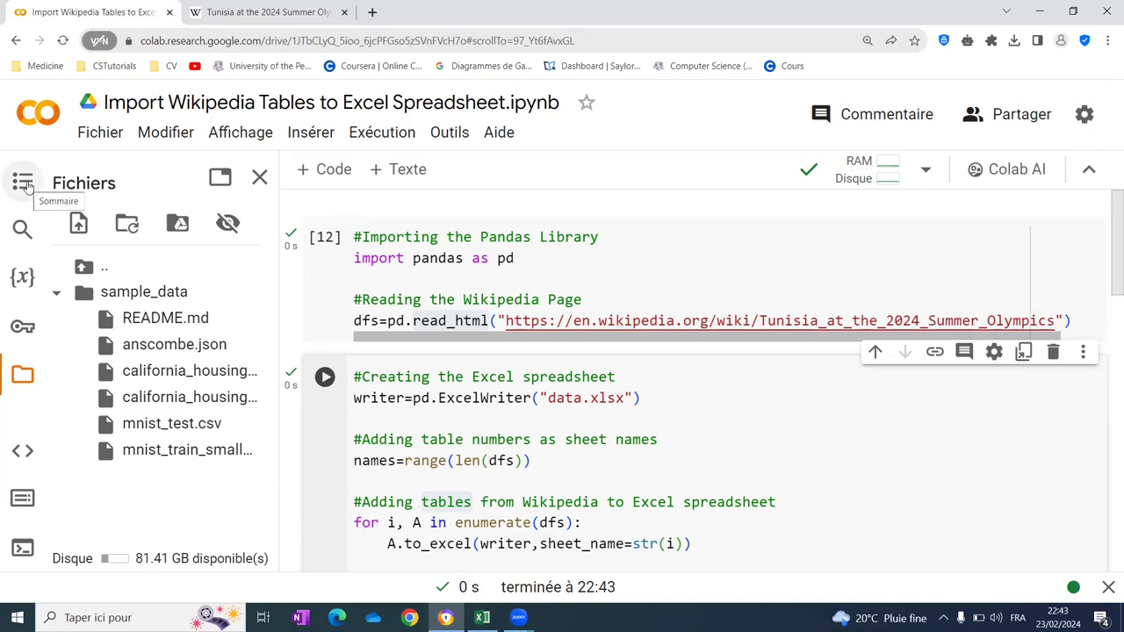
Step: Download data.xlsx from Colab's file panel and open it in Excel as data (1).xlsx
left_click(23, 182)
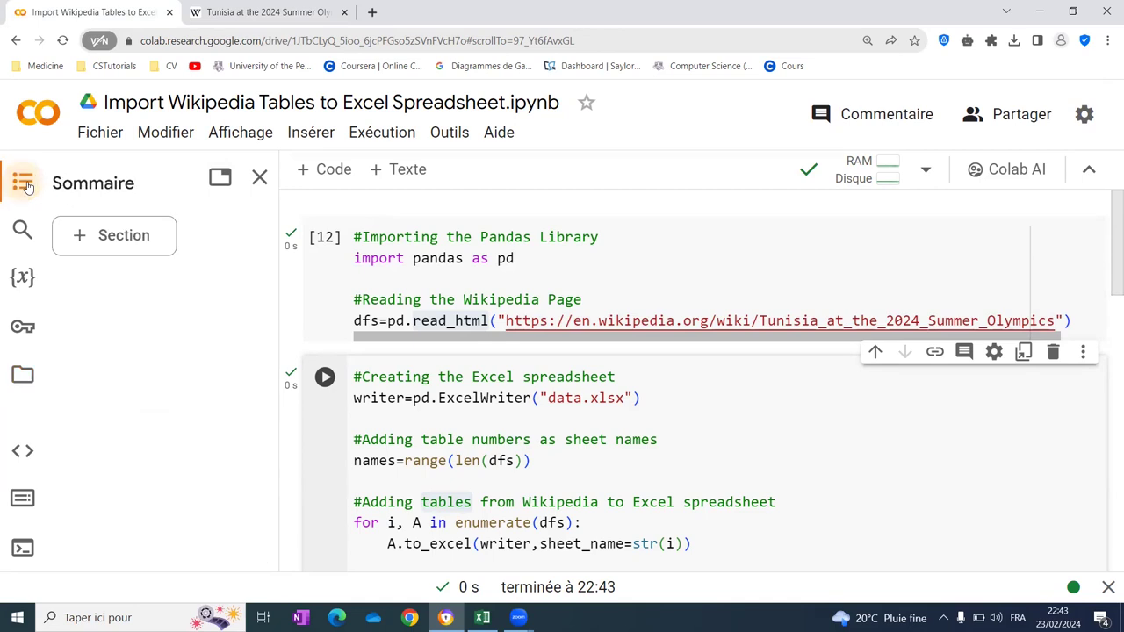
left_click(23, 182)
left_click(23, 182)
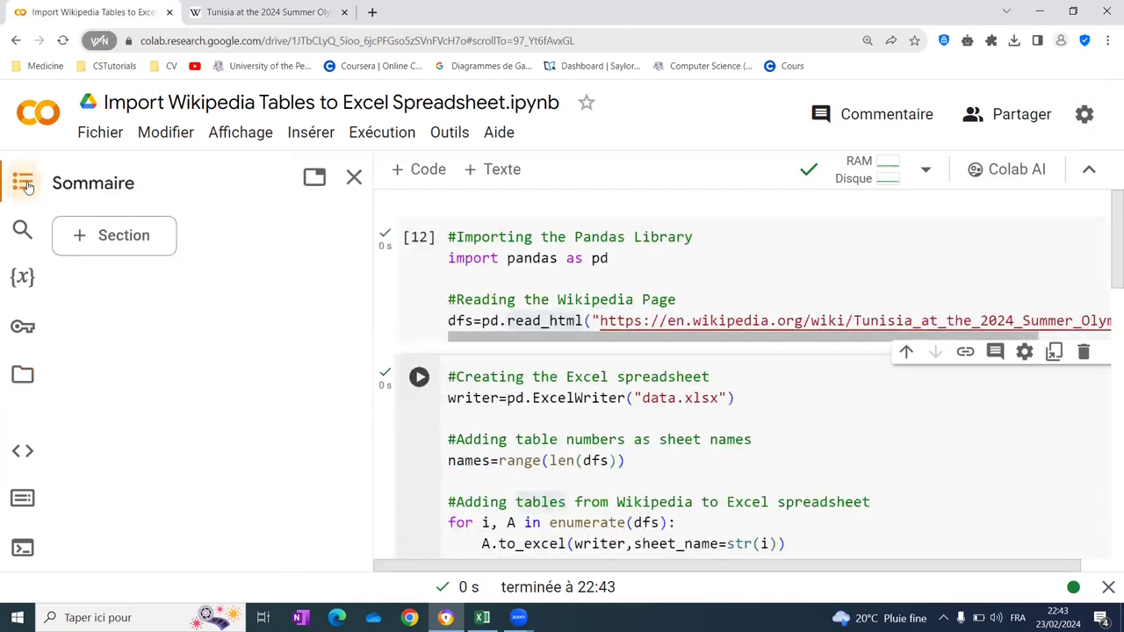
left_click(20, 380)
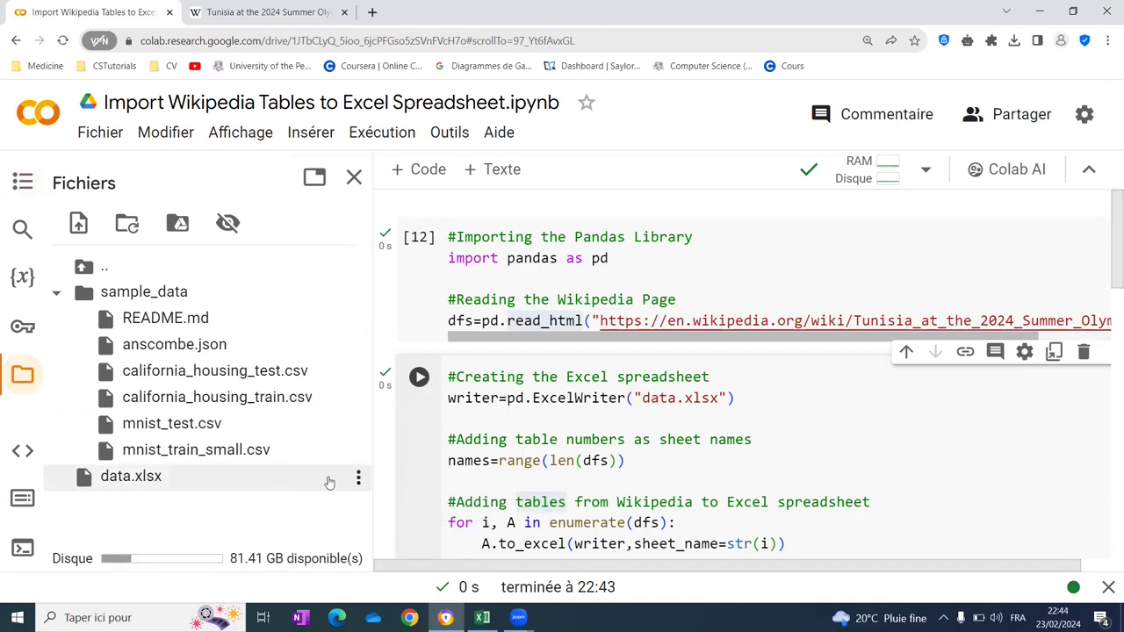
left_click(358, 482)
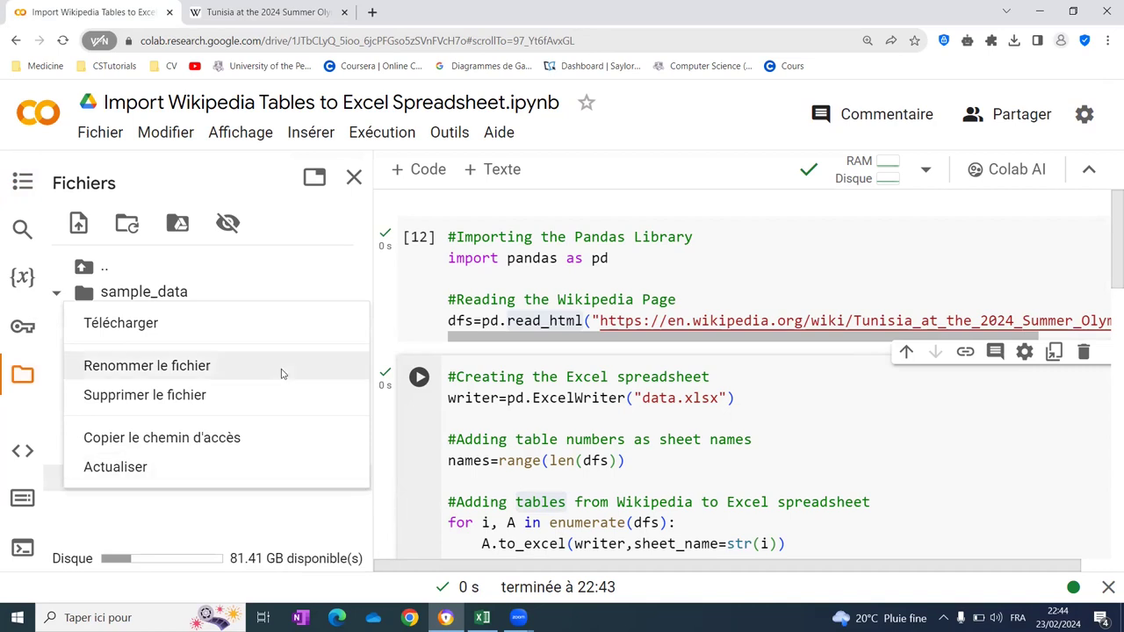
left_click(266, 336)
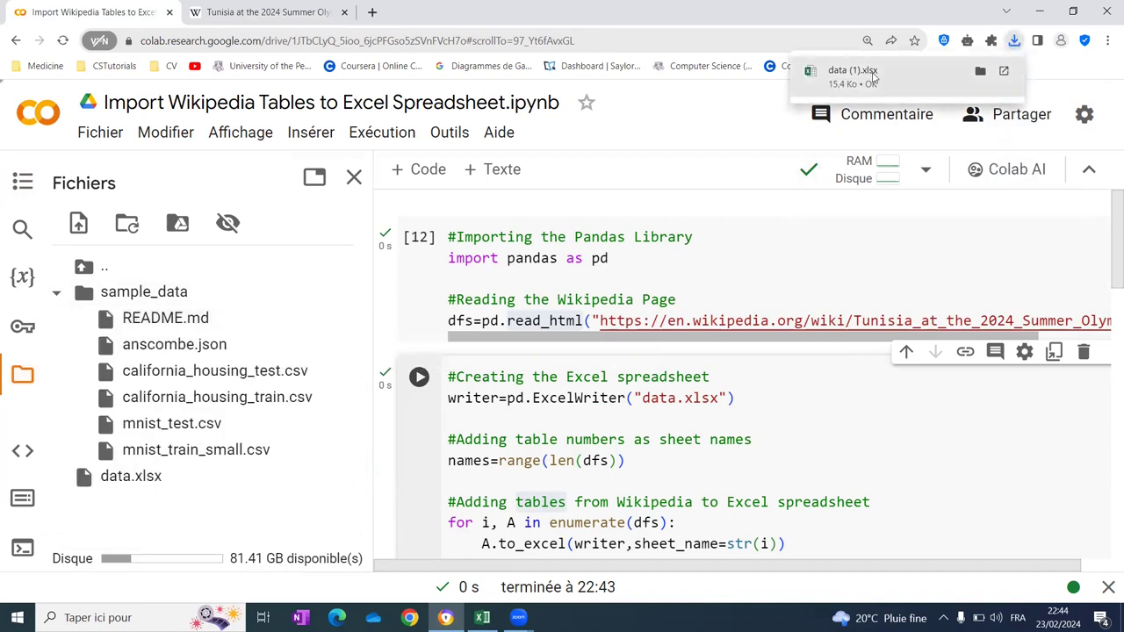
left_click(873, 77)
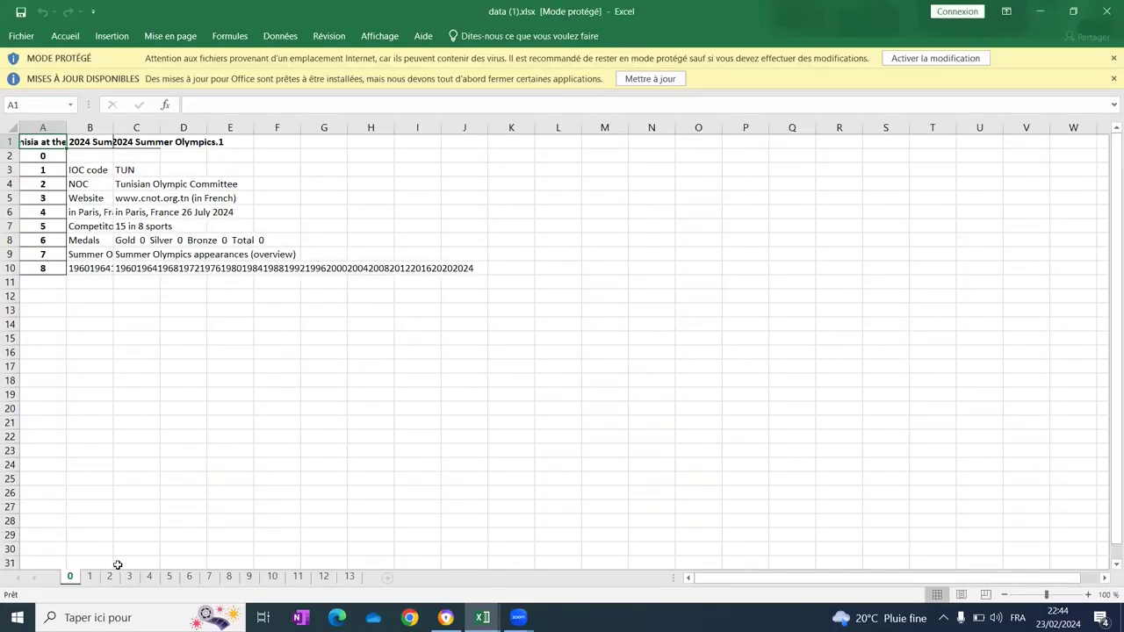
Step: Inspect the Sport/Men/Women/Total competitors table on sheet 1 of the workbook
left_click(90, 577)
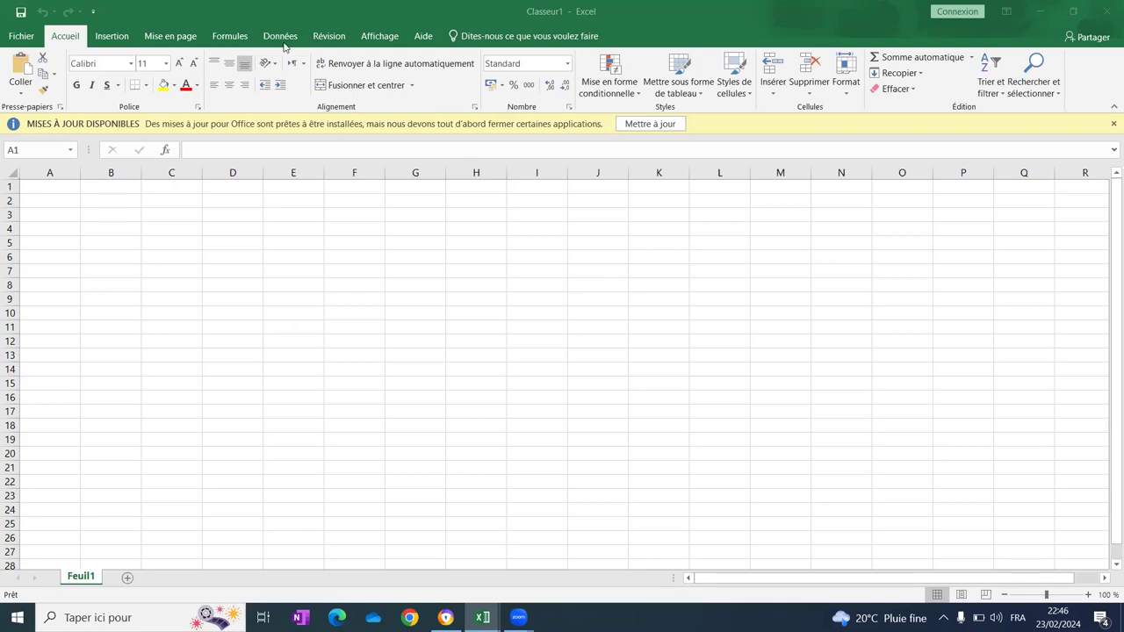
Step: Create an Excel À partir du web import using the pasted Wikipedia article URL
left_click(280, 36)
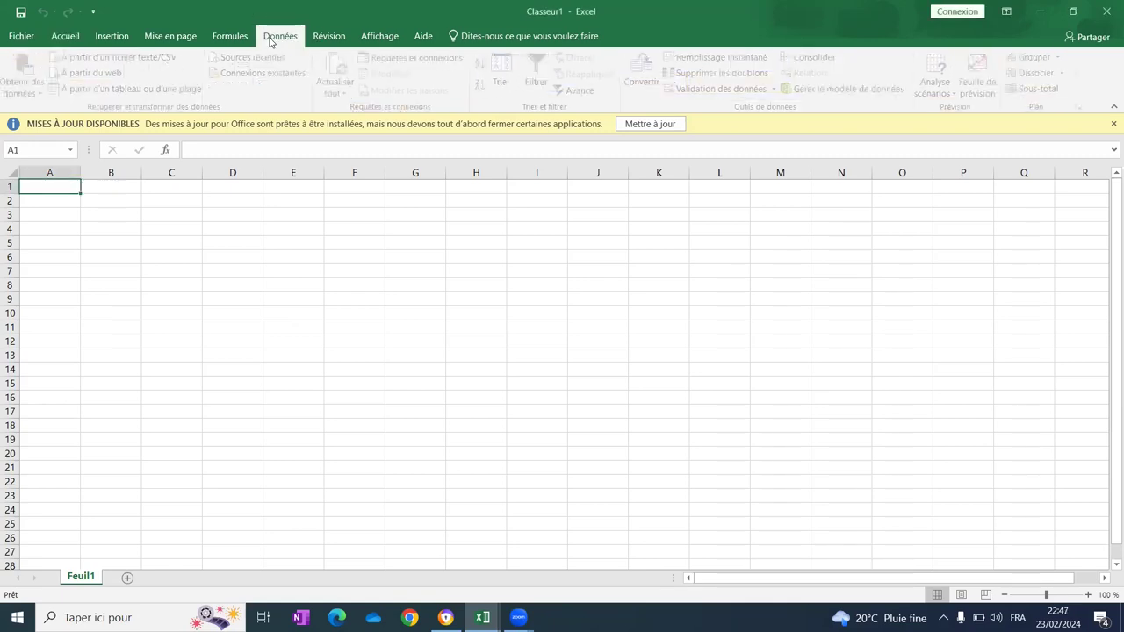
left_click(44, 91)
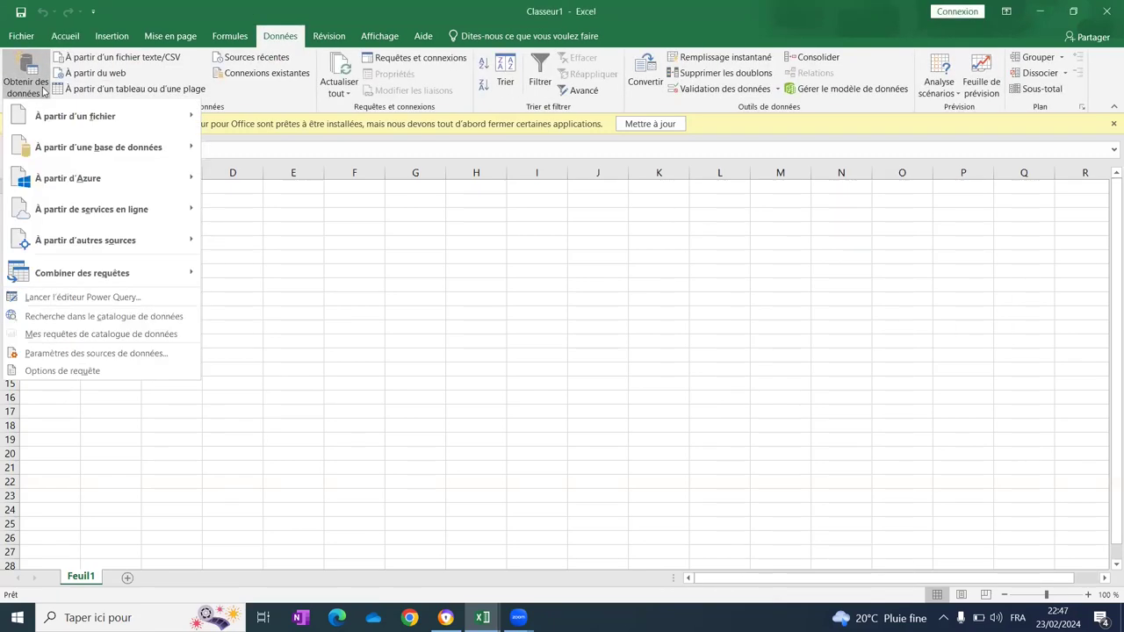
mouse_move(98, 252)
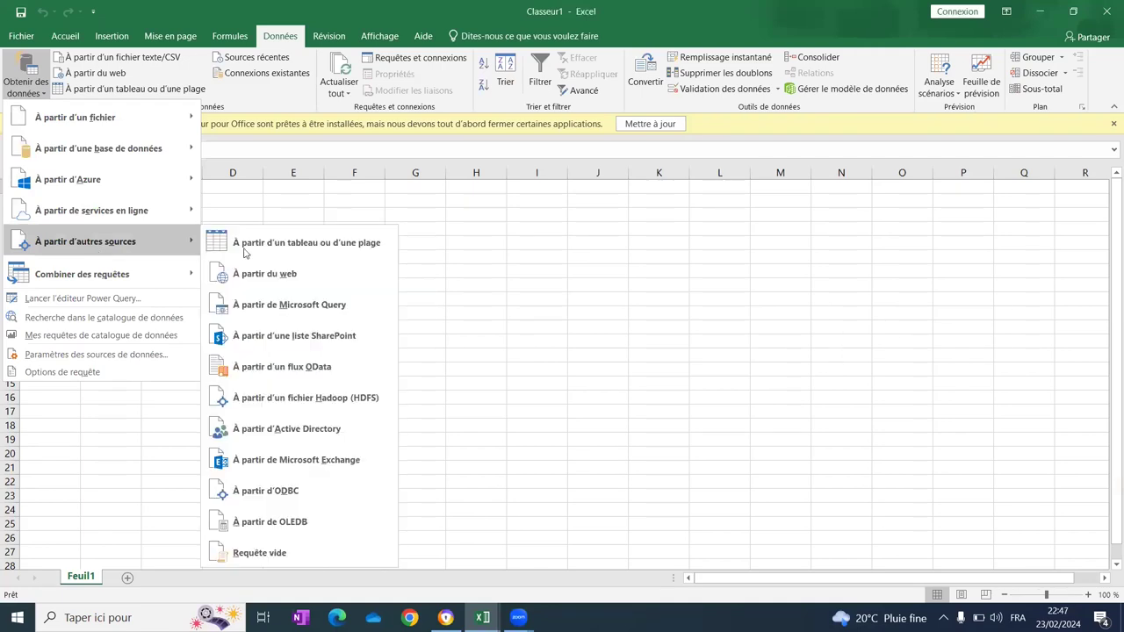
left_click(284, 279)
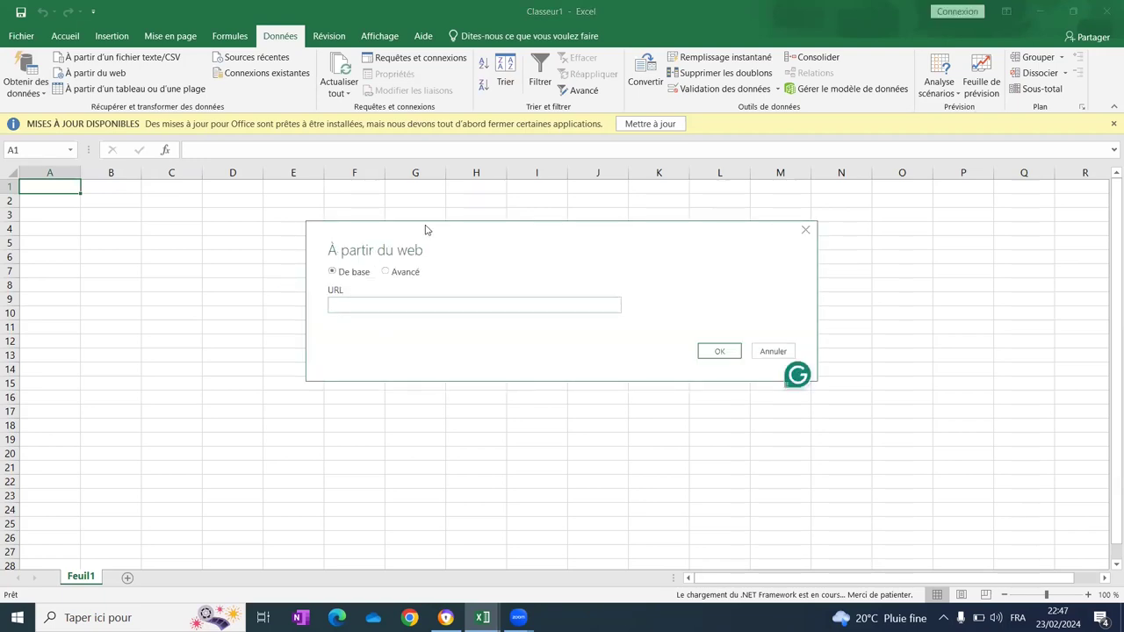
type("https://en.wikipedia.org/wiki/Tunisia_at_the_2024_Summer_Olympics")
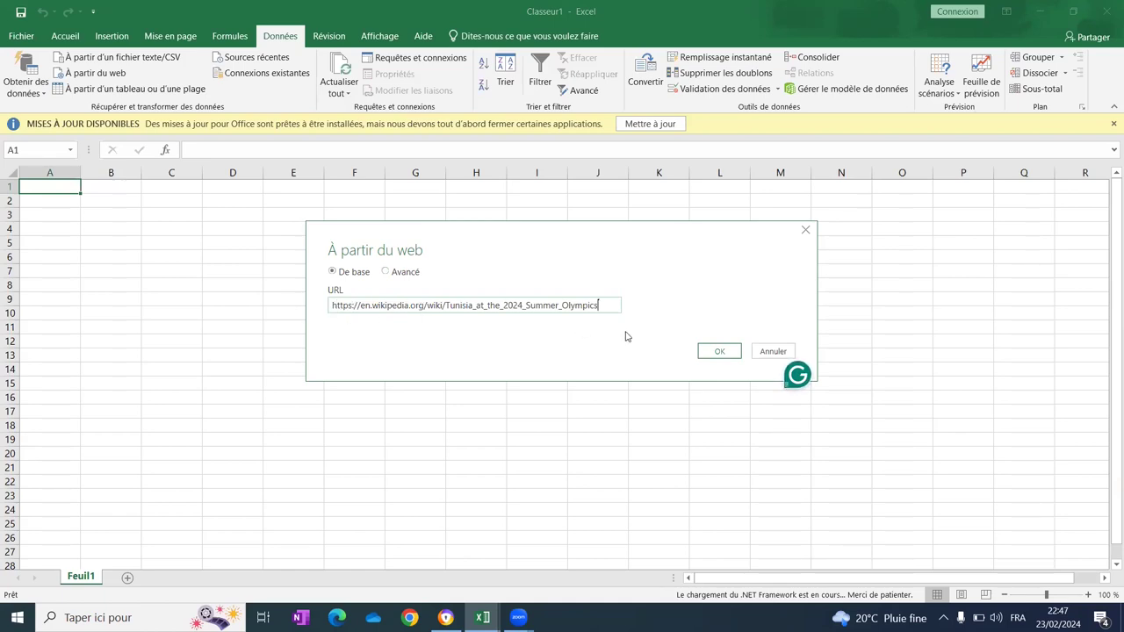
left_click(718, 352)
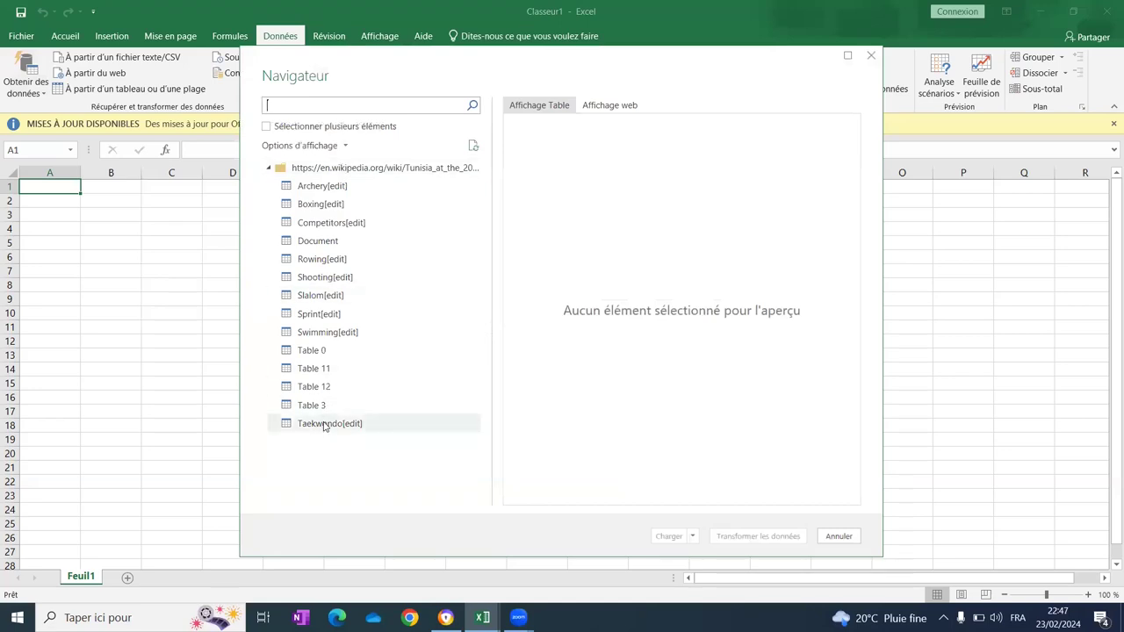
Step: Preview Table 0, Table 11, Table 12, Table 3, Taekwondo[edit] and the Document entry
left_click(322, 354)
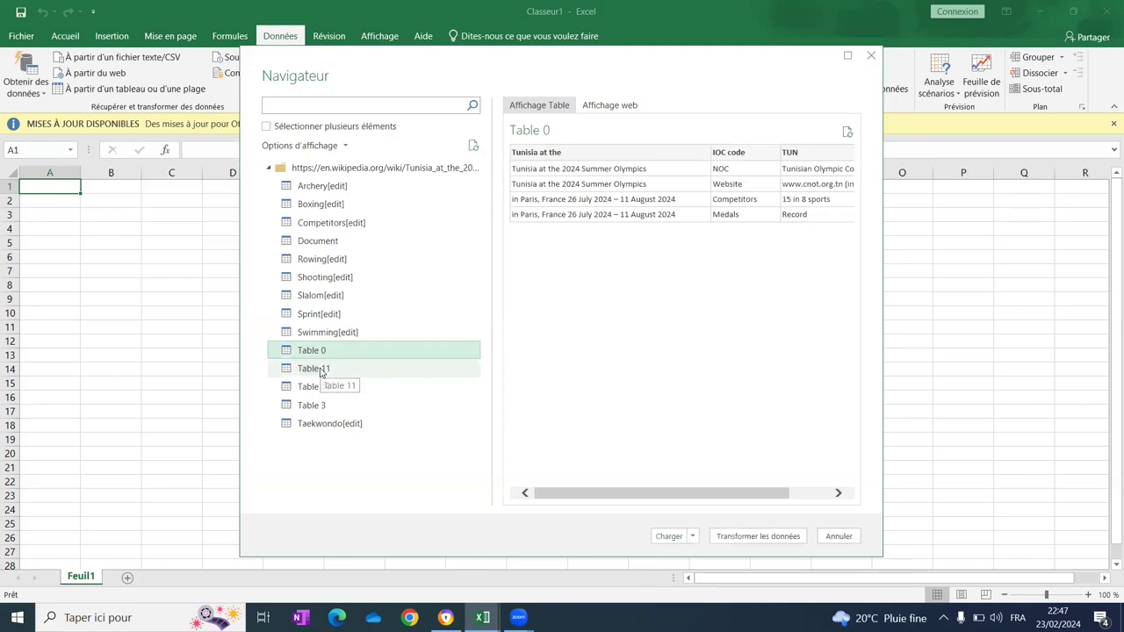
left_click(321, 371)
left_click(321, 387)
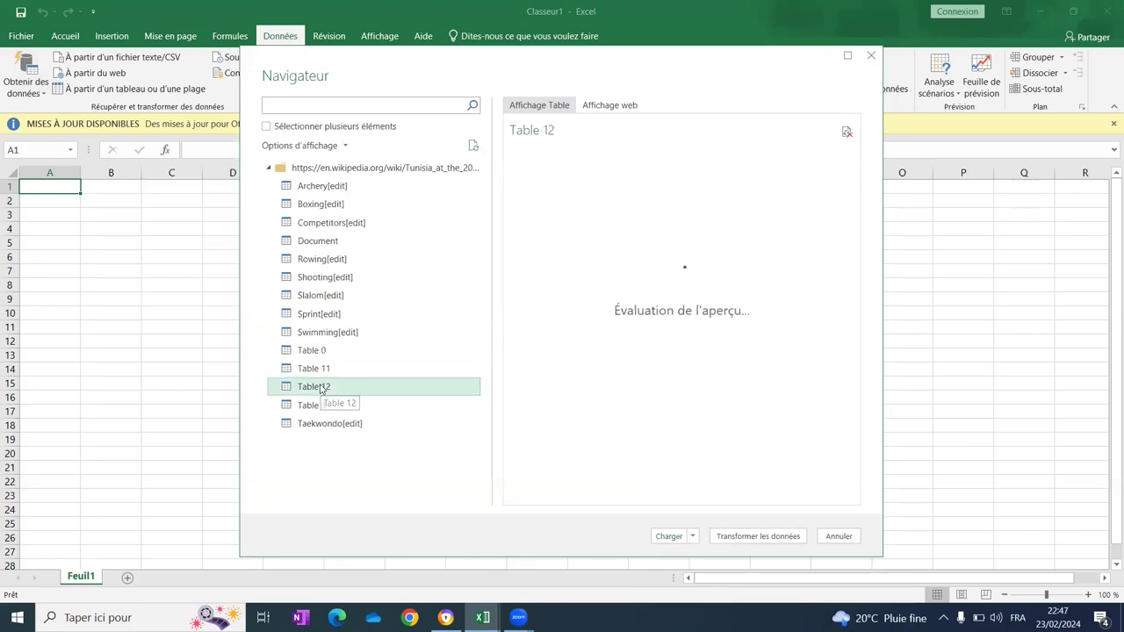
left_click(322, 409)
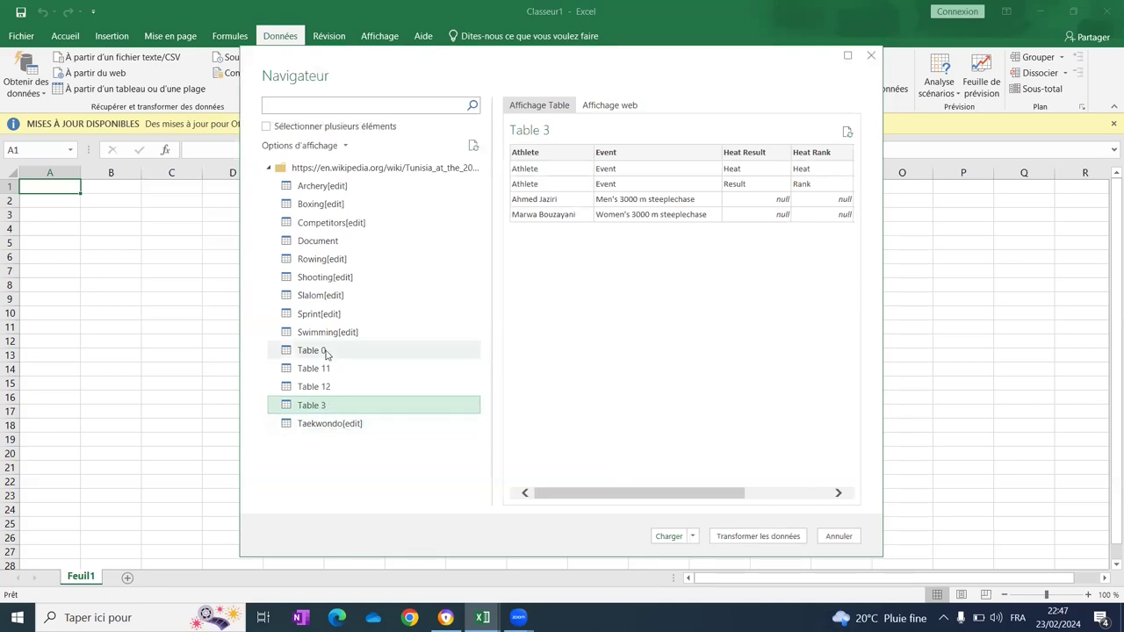
left_click(345, 429)
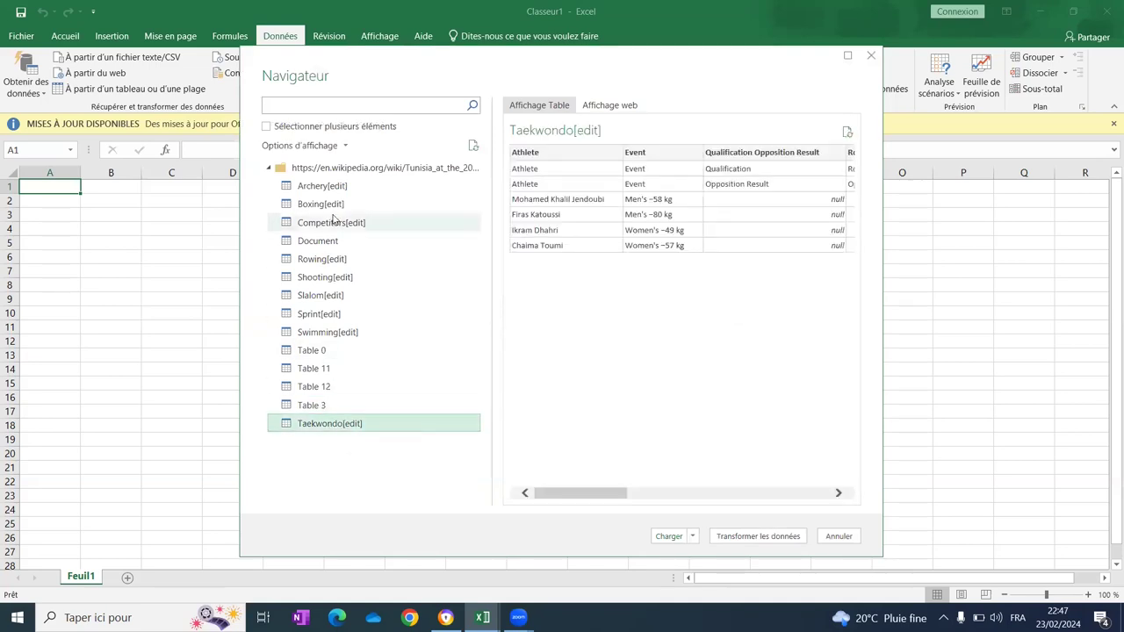
left_click(320, 241)
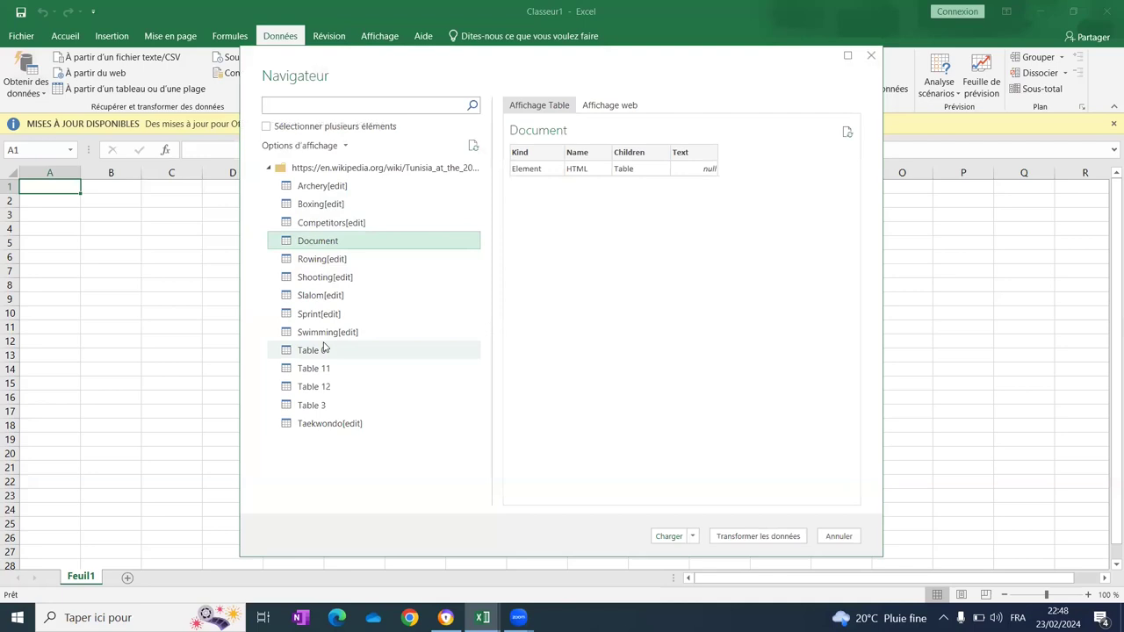
Step: Recheck Tables 11, 12 and 3, then preview Archery, Boxing and Competitors[edit]
left_click(321, 369)
left_click(321, 387)
left_click(322, 406)
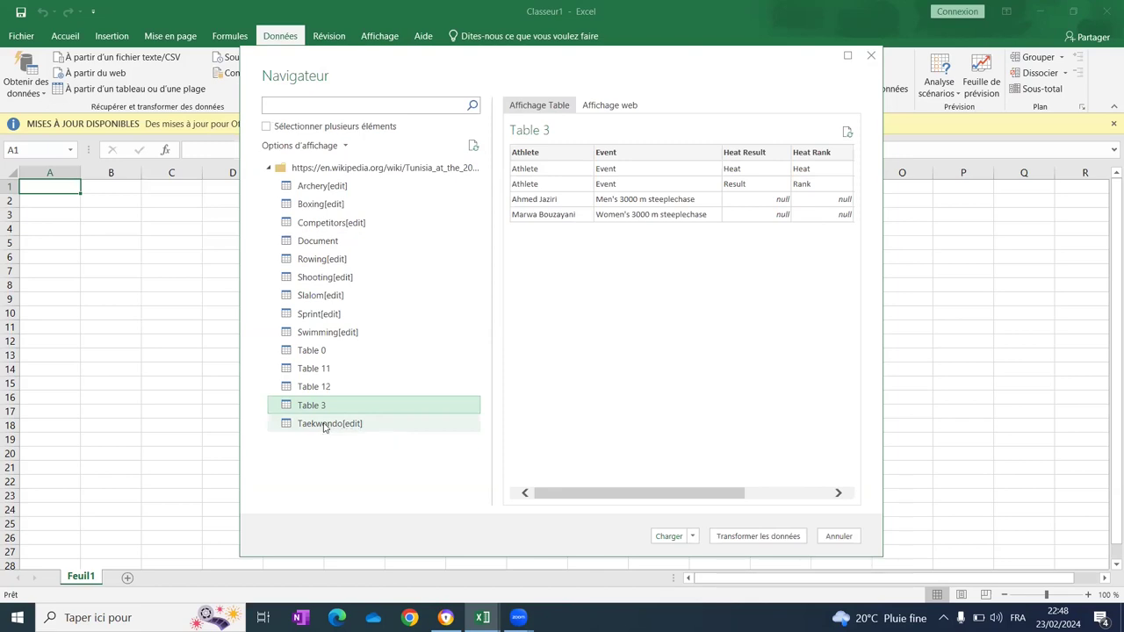
left_click(341, 187)
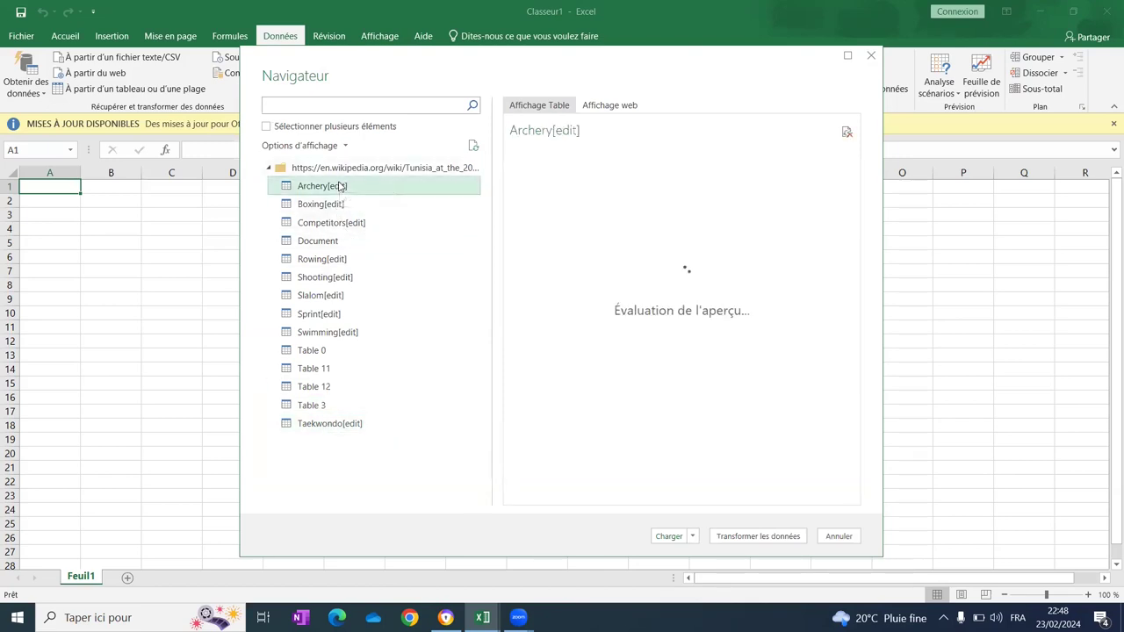
left_click(337, 205)
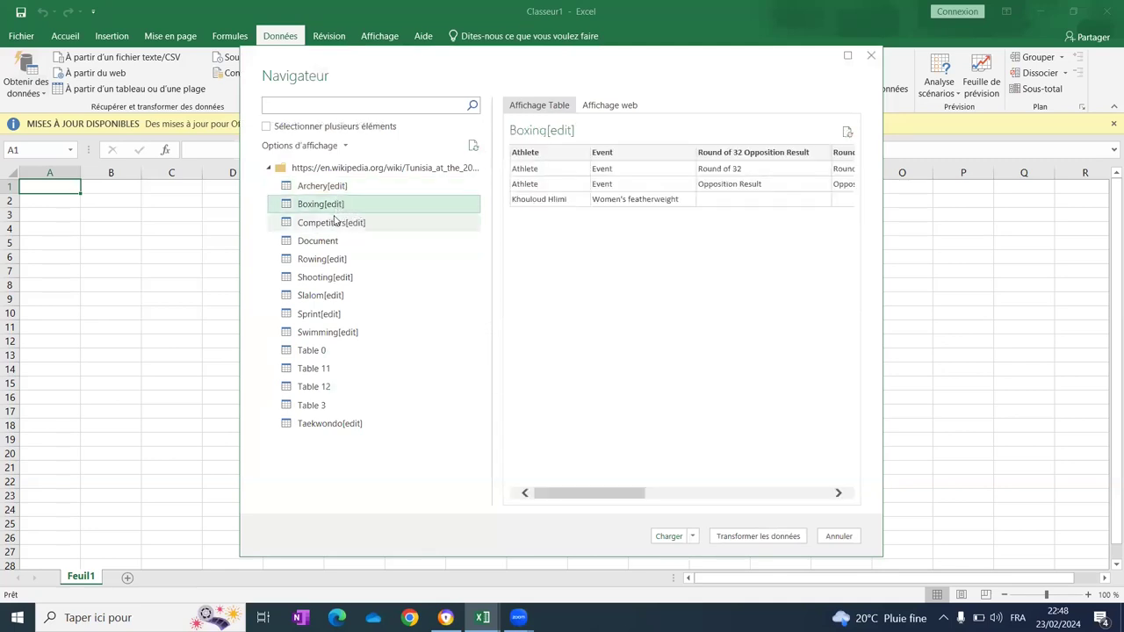
left_click(335, 222)
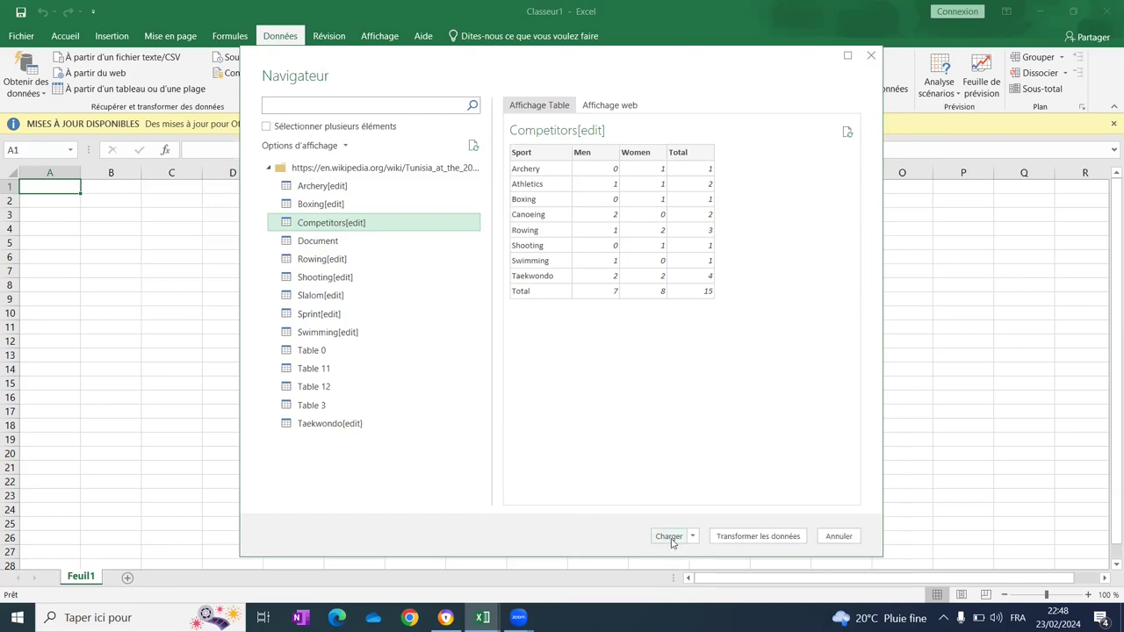
Step: Load the Competitors[edit] table into new sheet Feuil2 and refresh the query
left_click(670, 539)
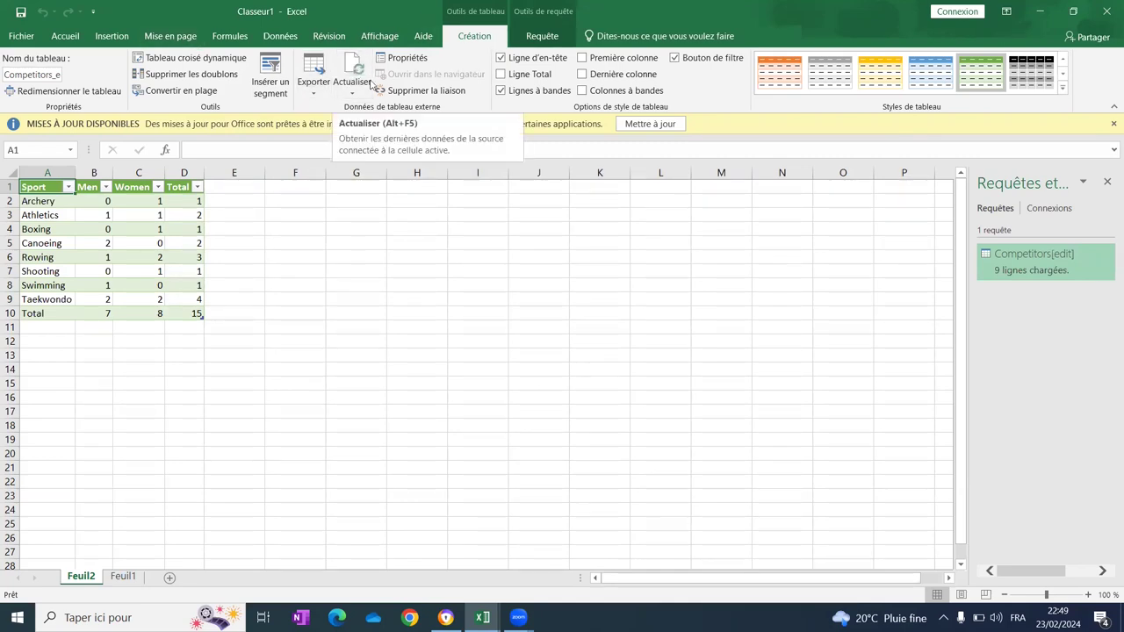
left_click(362, 74)
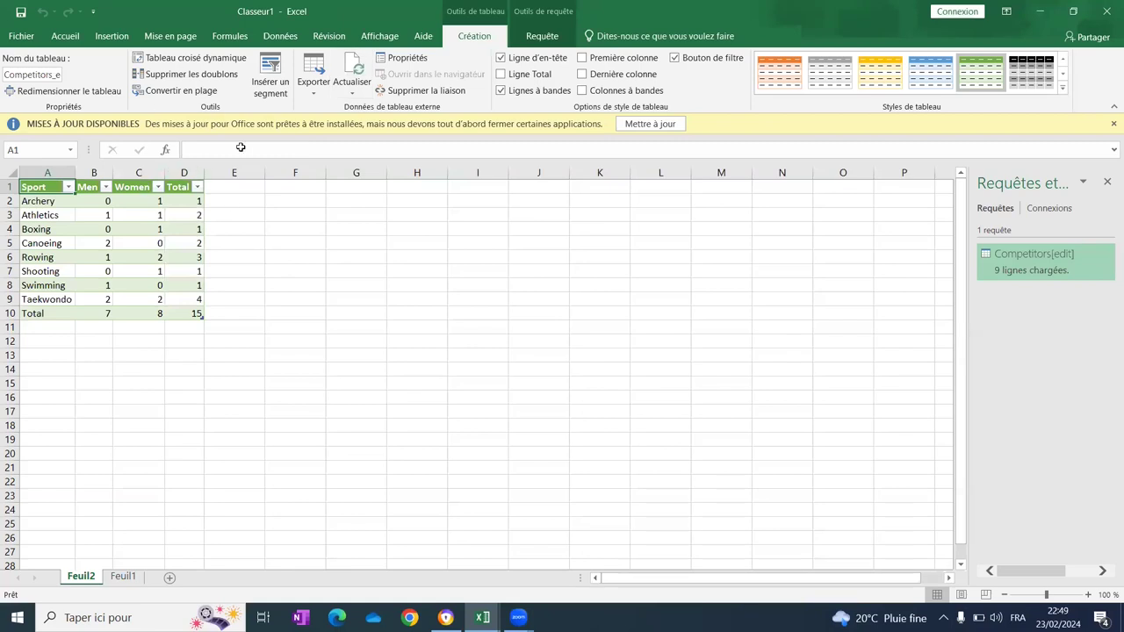